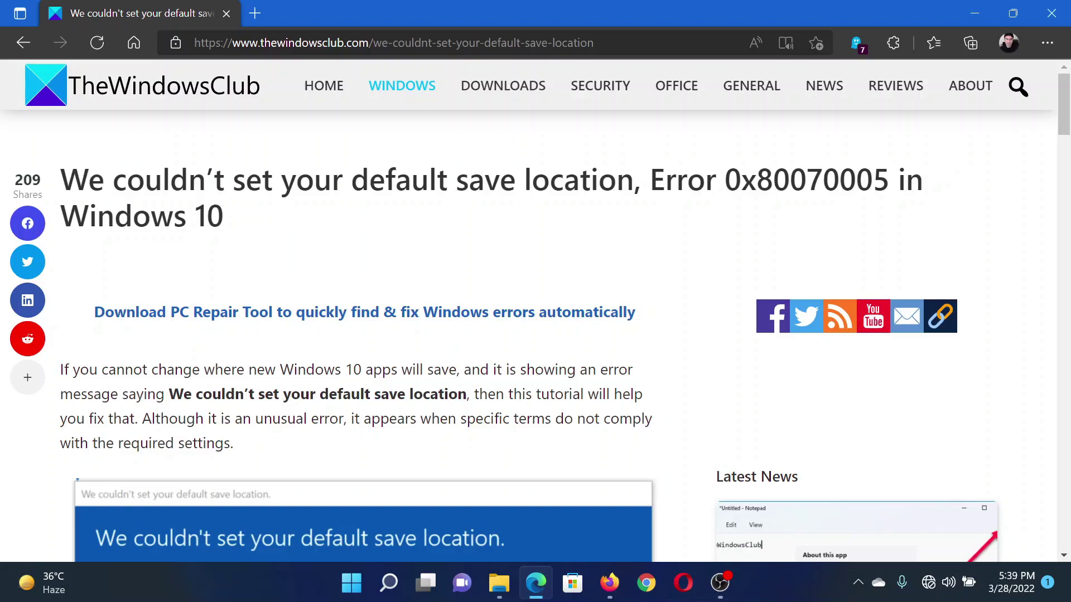
scroll(496, 397, down, 5)
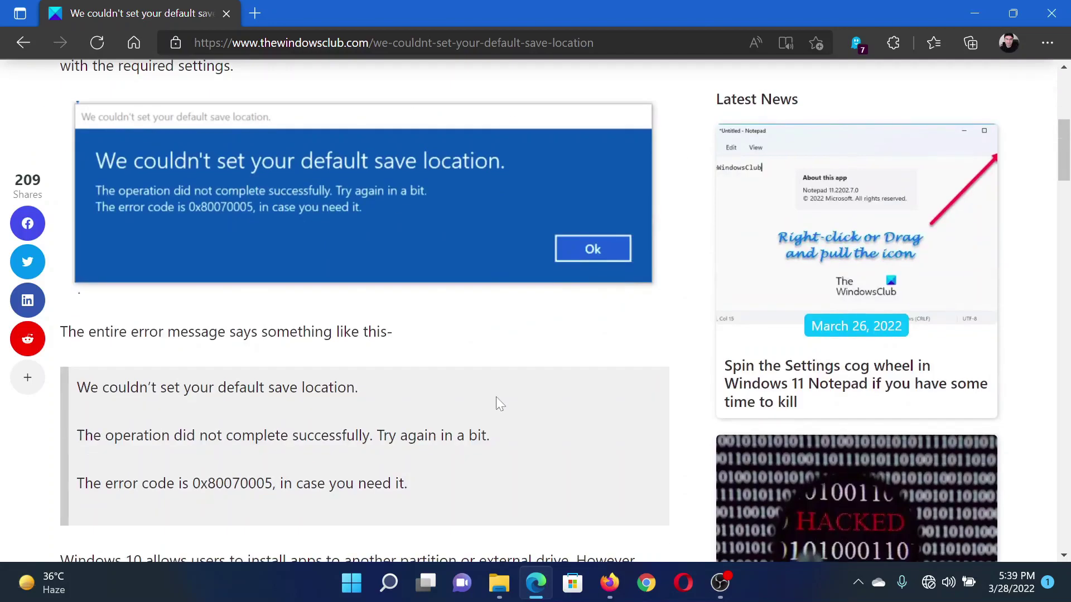
scroll(496, 396, down, 2)
scroll(499, 403, down, 5)
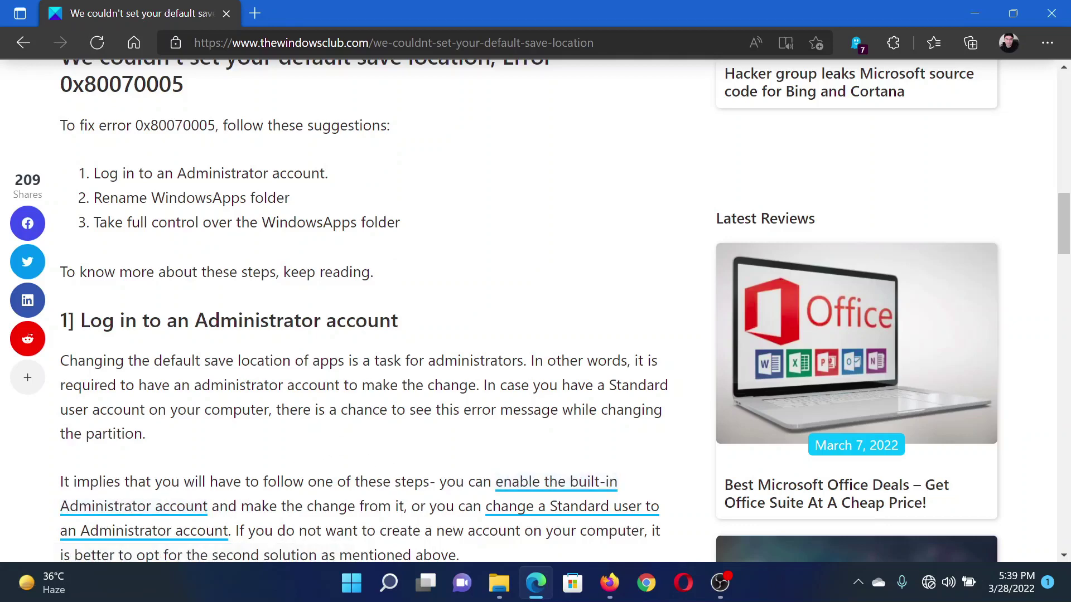
Open File Explorer at This PC from the taskbar
click(499, 582)
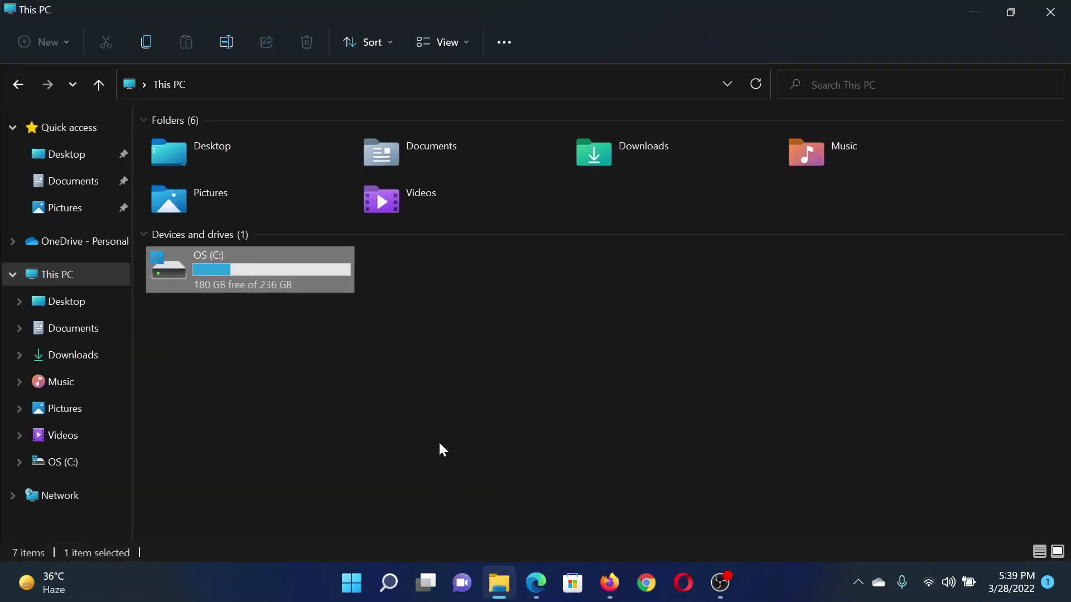
Open the OS (C:) drive, then its Program Files folder
double_click(276, 271)
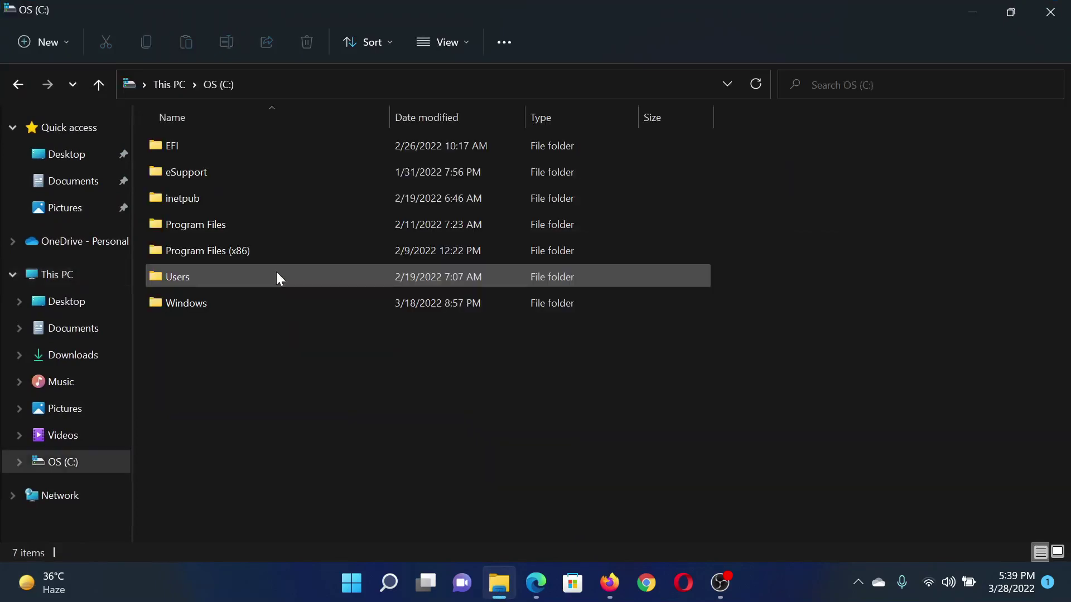
double_click(235, 223)
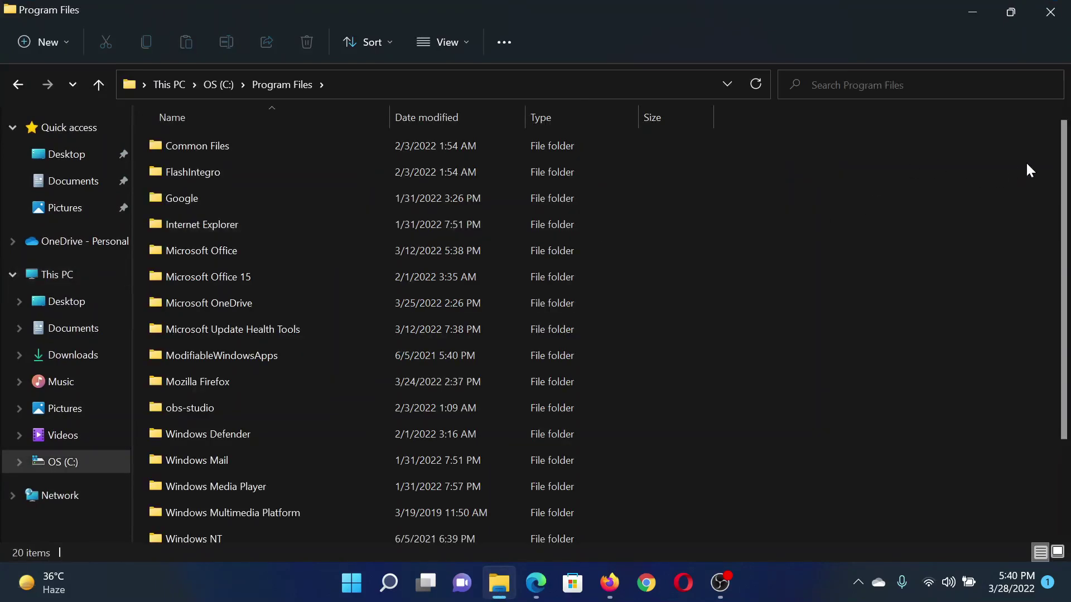
drag(1067, 167, 1068, 287)
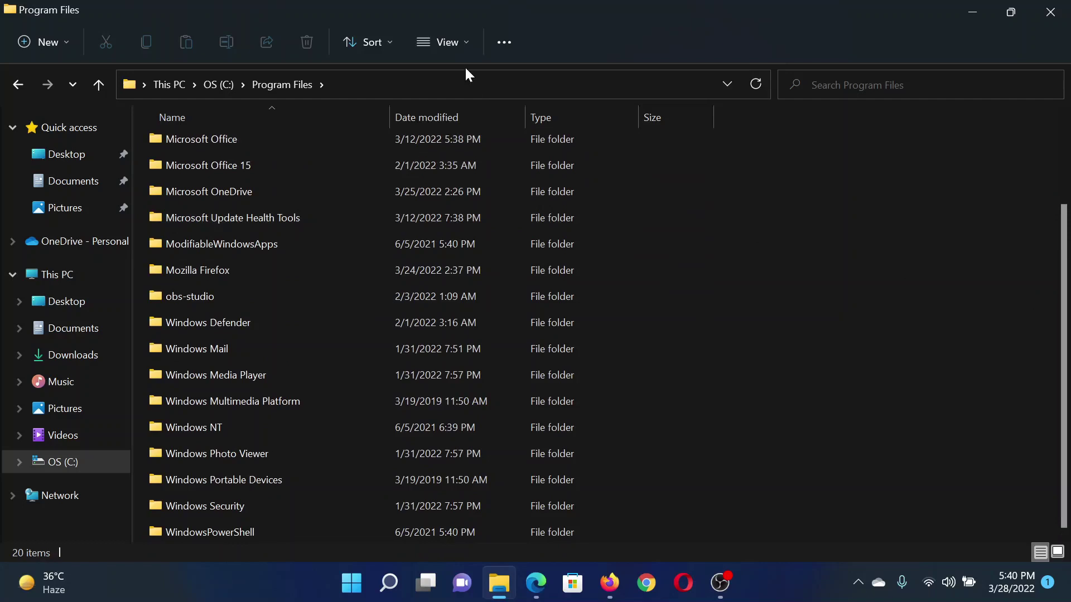
Show hidden items, then try opening WindowsApps and cancel the permission prompt
click(462, 43)
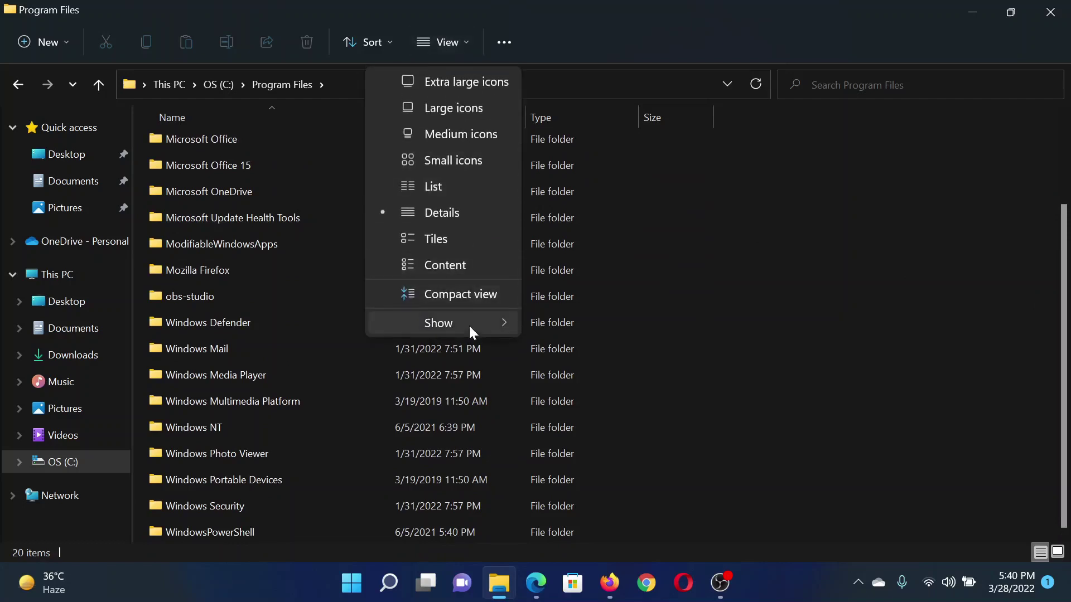
mouse_move(439, 322)
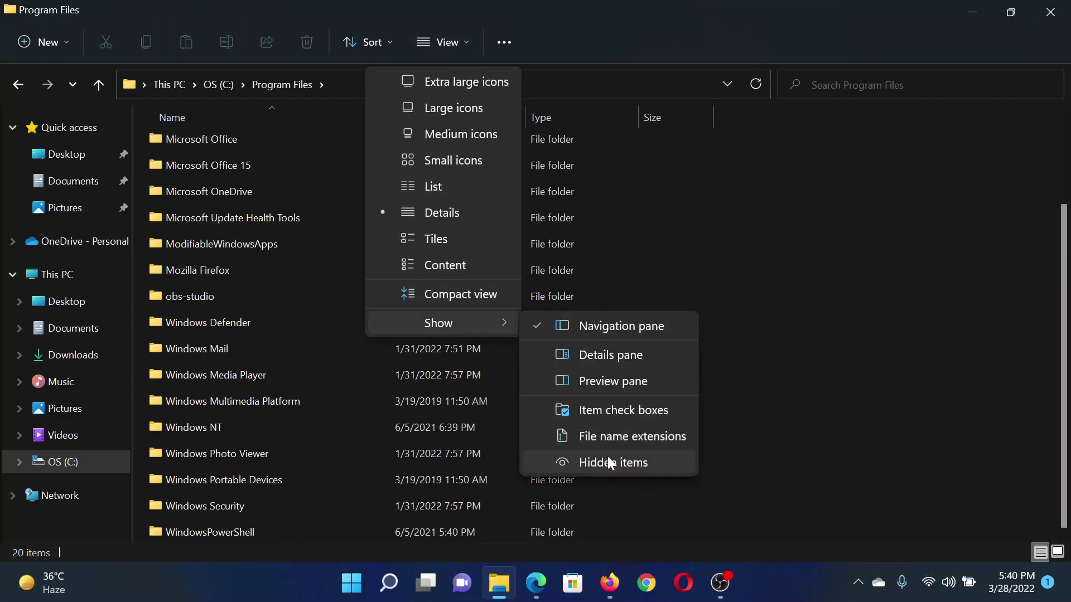
click(618, 456)
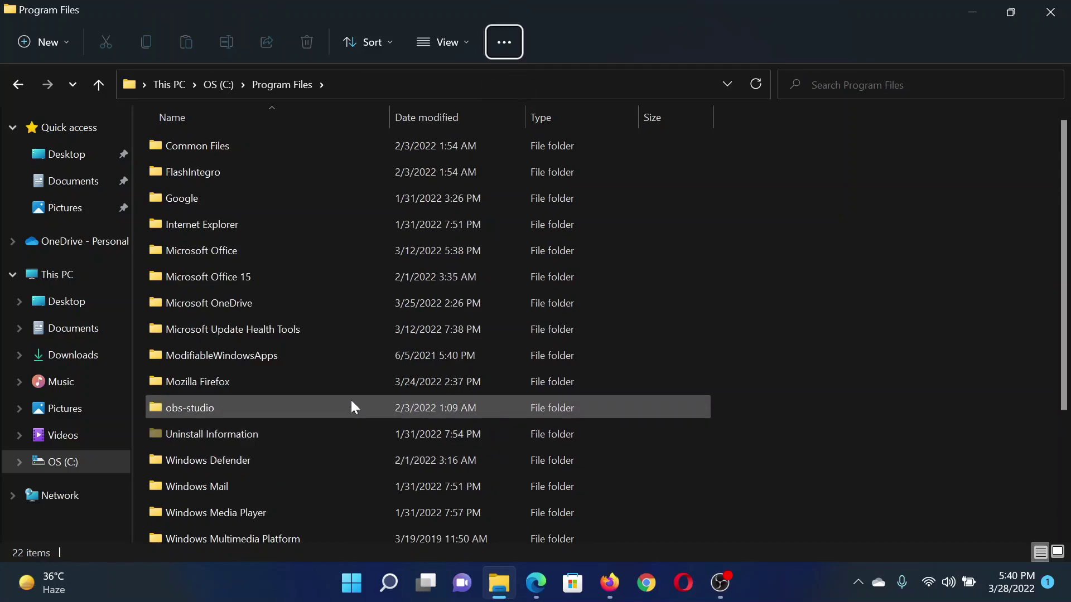
scroll(356, 410, down, 2)
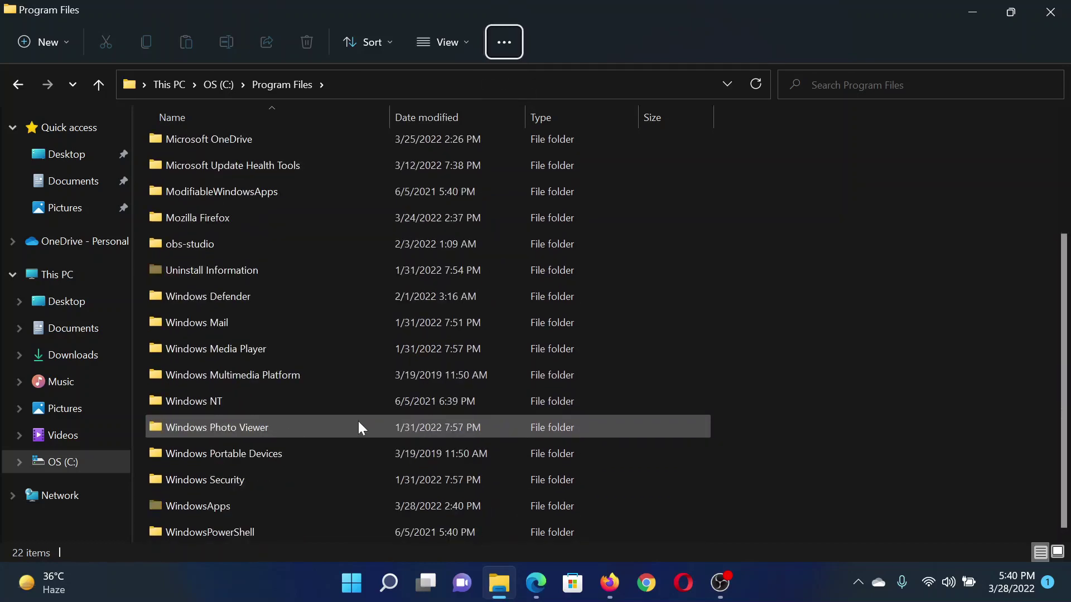
double_click(267, 511)
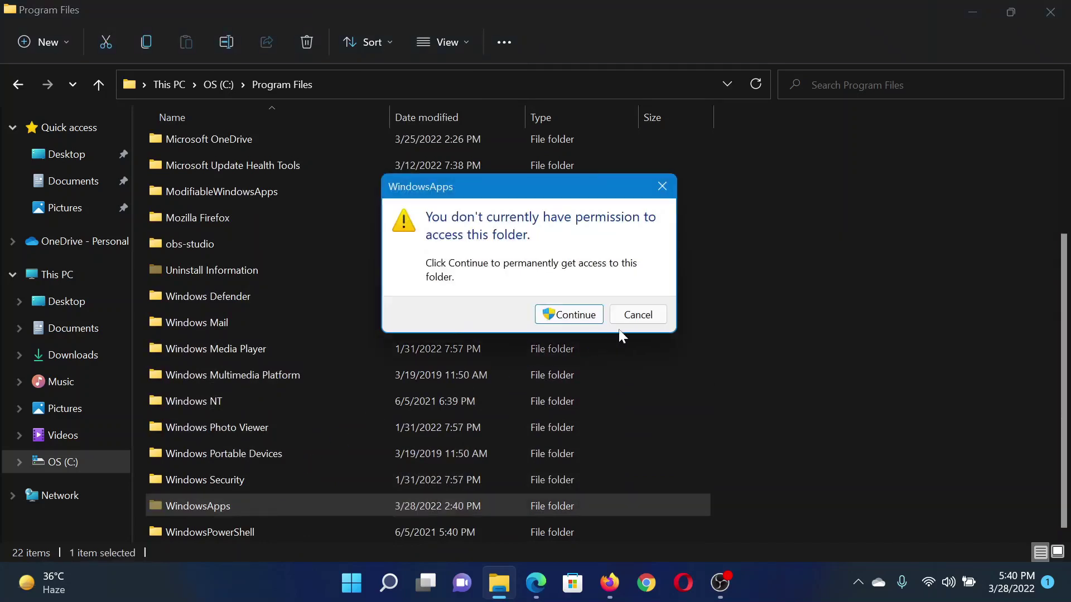
click(643, 315)
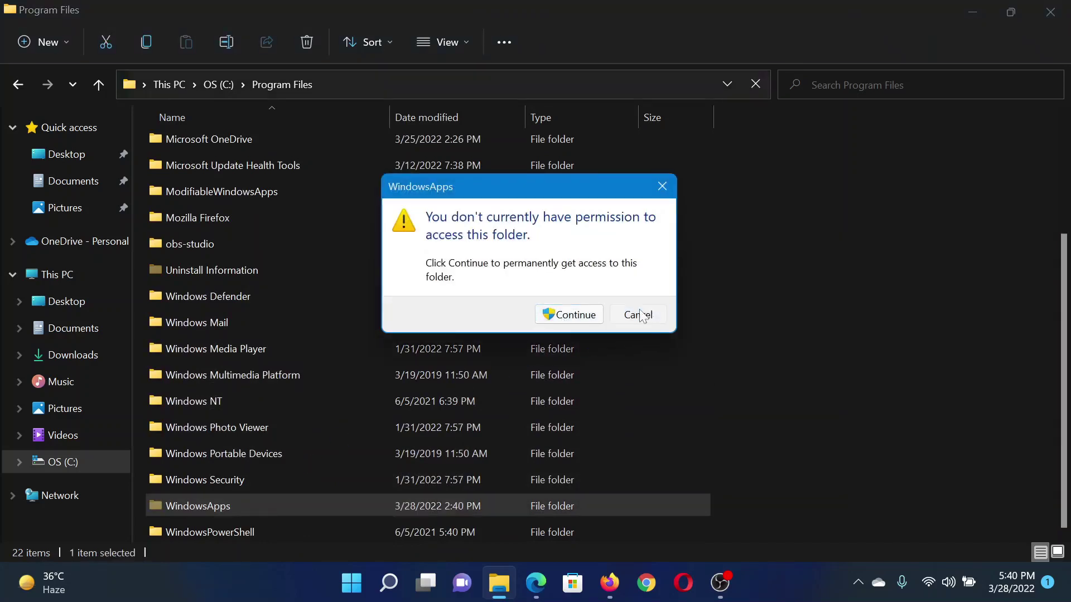
Rename the WindowsApps folder to WindowsApps.old from its context menu
right_click(205, 507)
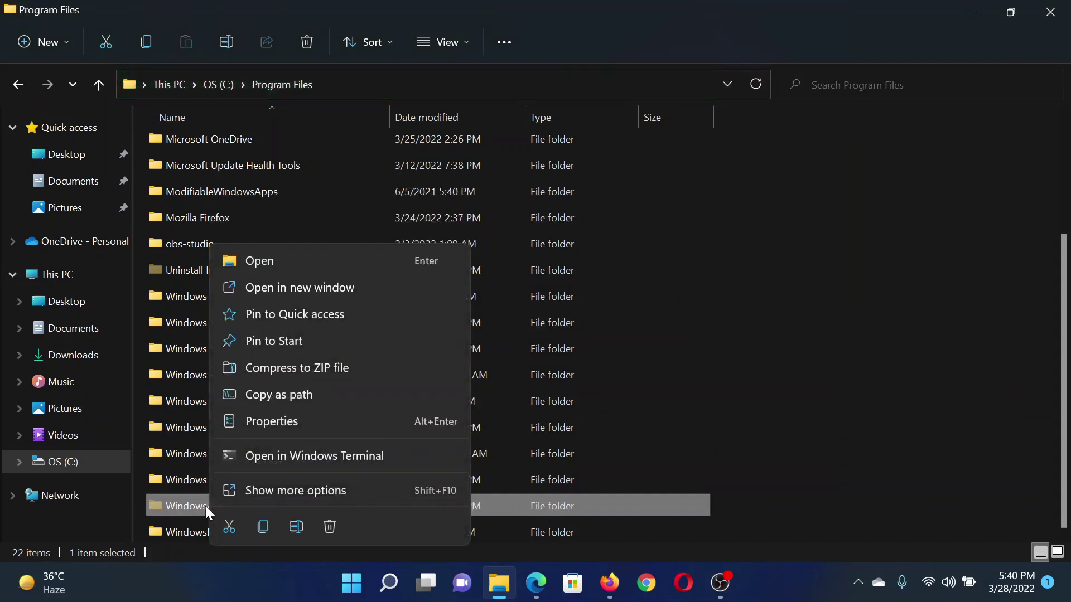
click(297, 526)
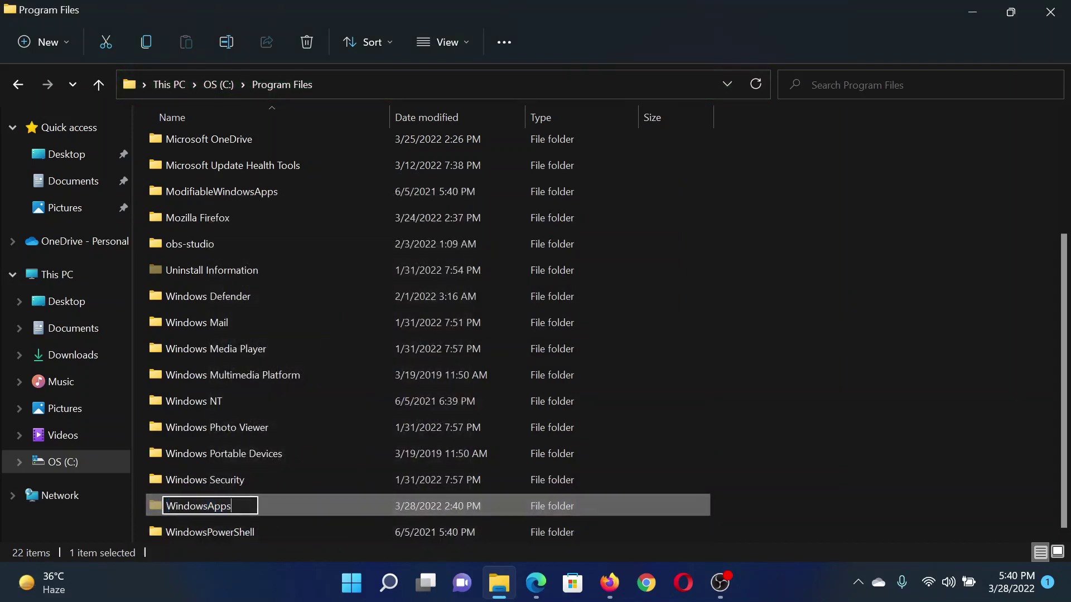
text(.)
text(old)
Switch back to the error 0x80070005 article in Microsoft Edge
click(536, 584)
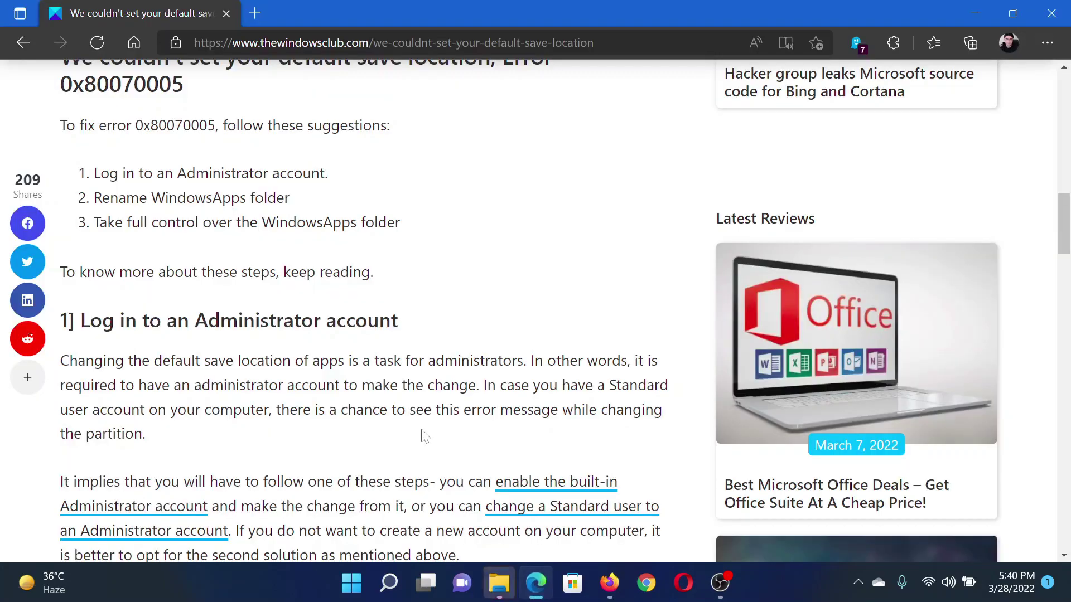
scroll(423, 436, up, 5)
scroll(424, 435, up, 5)
scroll(423, 435, up, 5)
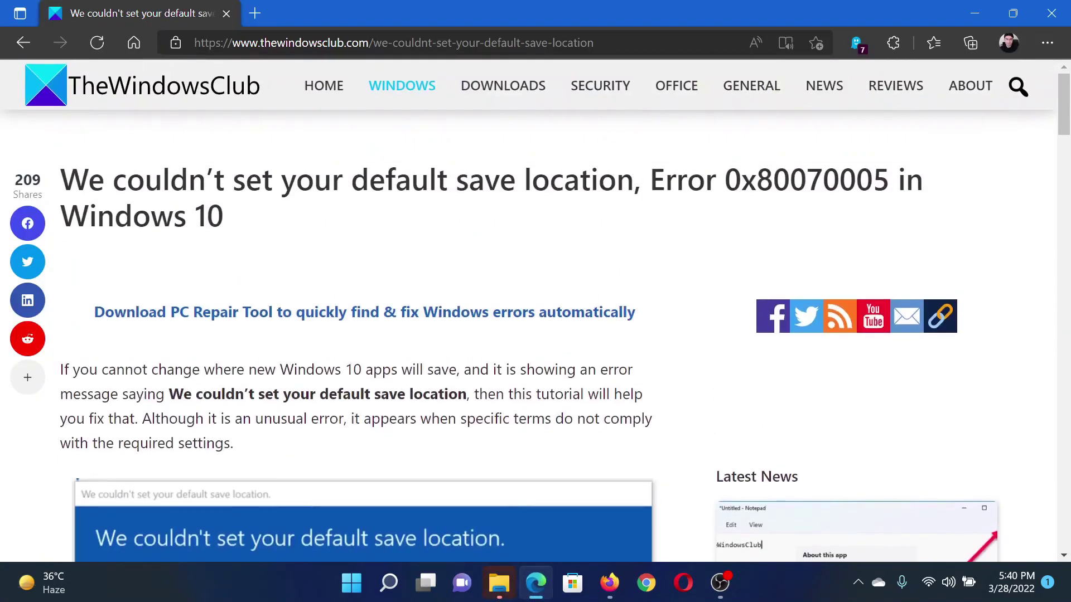